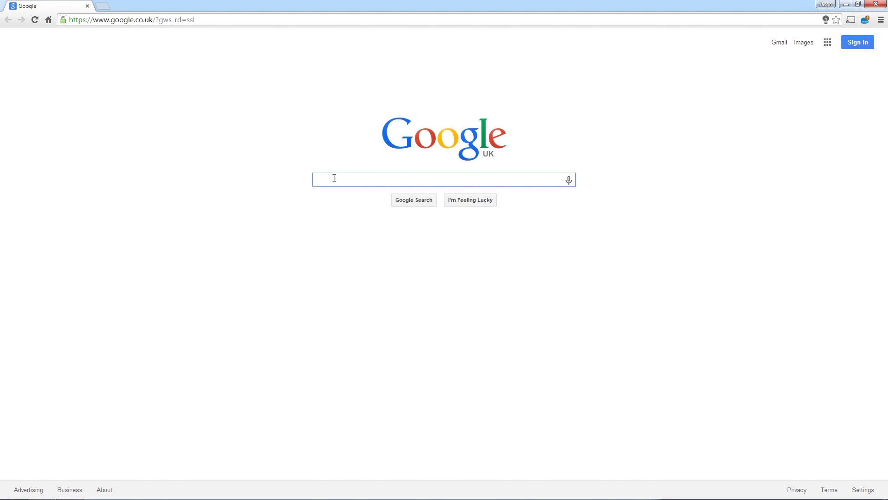
Step: Search Google for 7zip, open the official 7-Zip homepage, and add an empty new tab beside it
text(7zip)
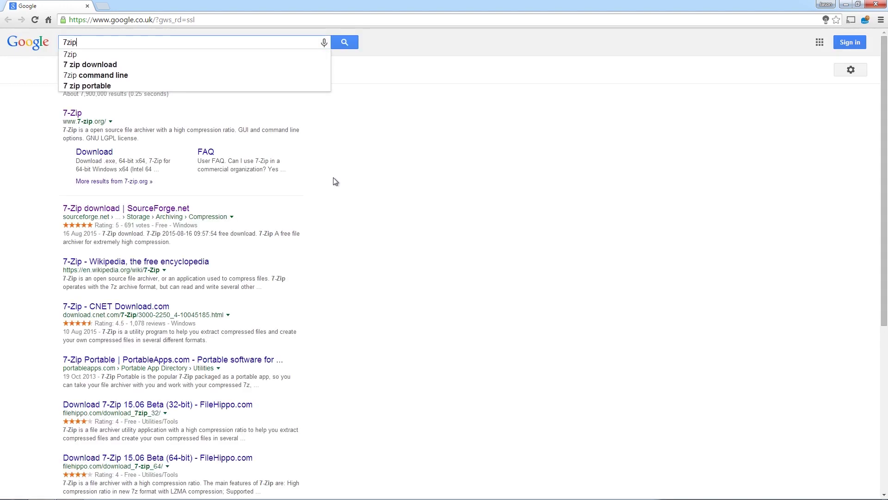
key(Return)
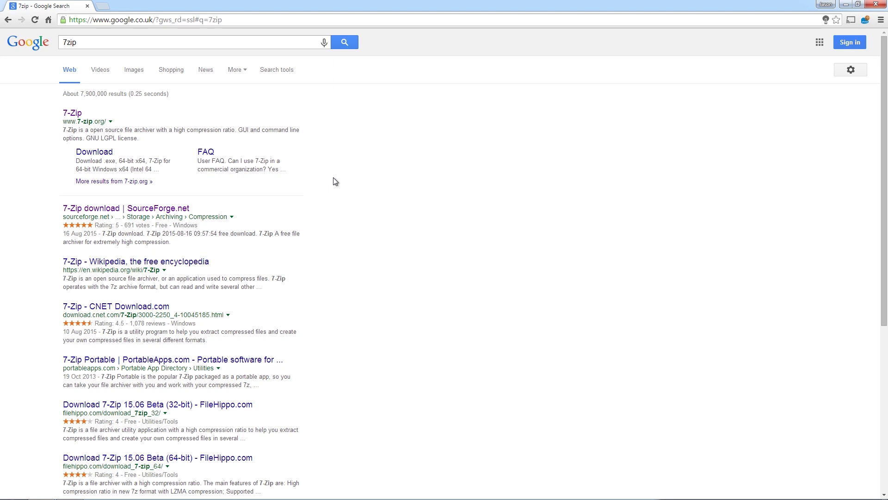
click(76, 113)
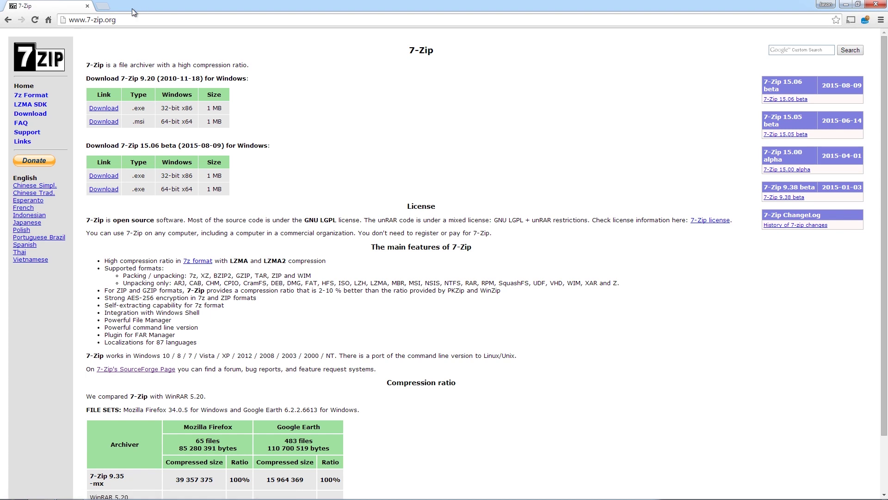
click(100, 6)
click(55, 6)
Step: Search Google for quicktime in the empty new tab
click(123, 6)
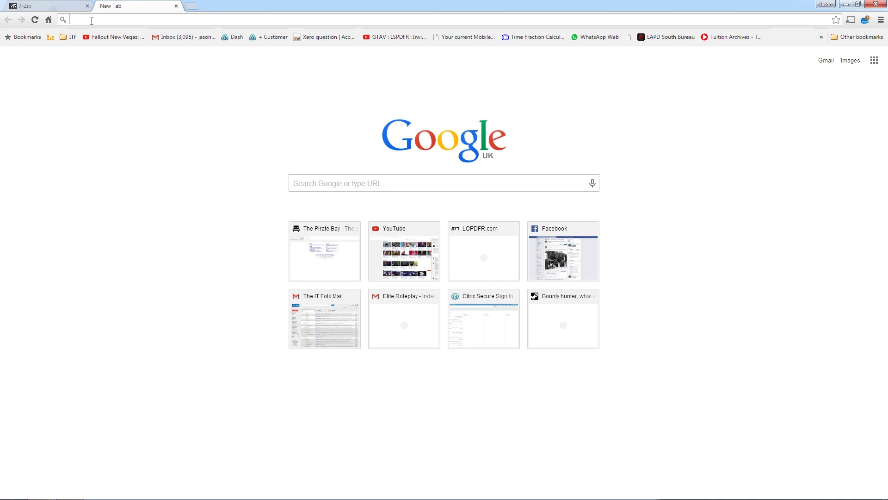
text(quic)
key(Return)
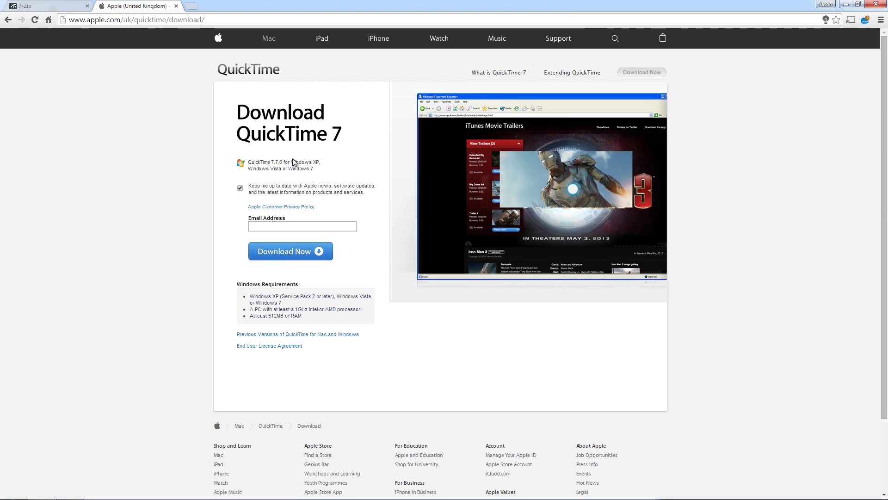
Step: Opt out of Apple update e-mails, save QuickTimeInstaller.exe to Downloads, and add another new tab
click(240, 188)
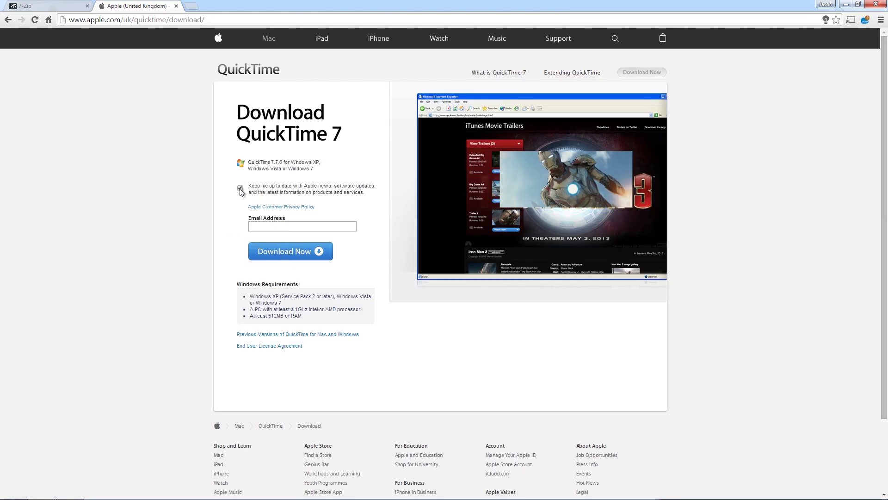
click(279, 250)
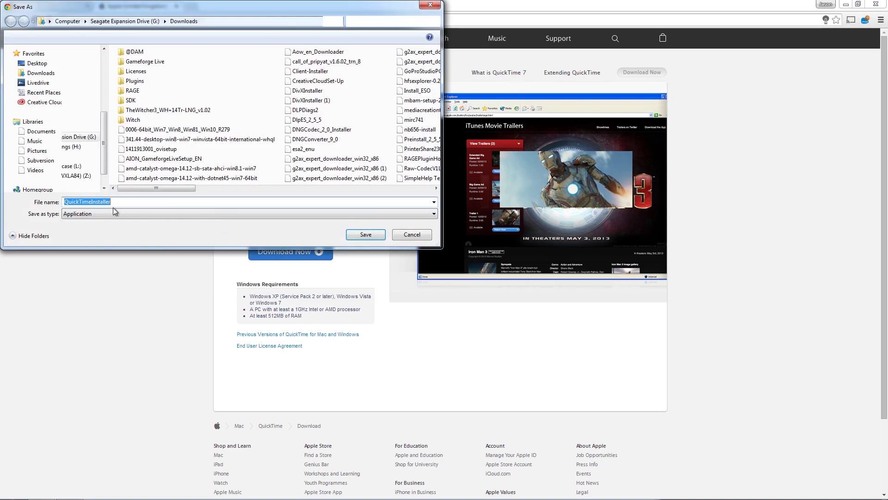
click(363, 235)
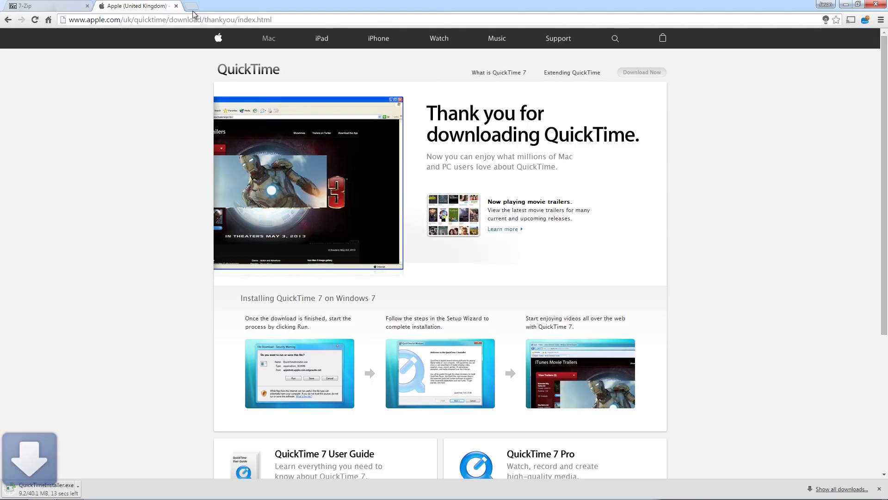
click(192, 6)
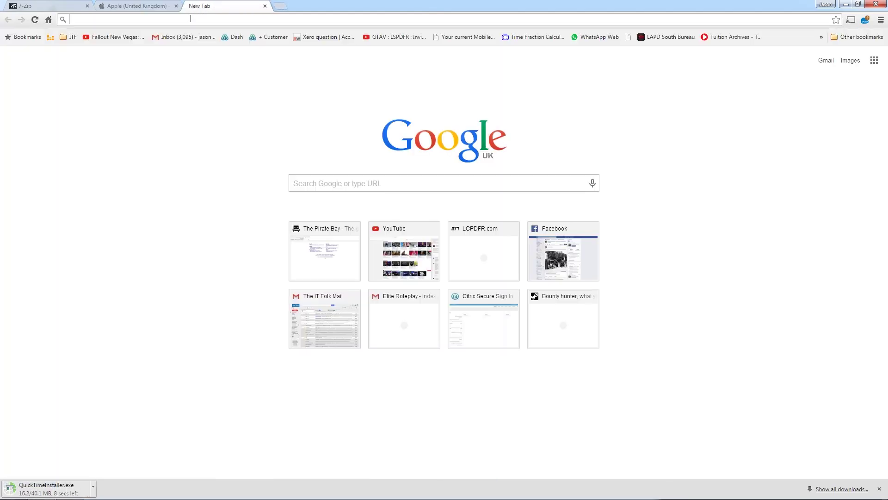
Step: Search 'microsoft orca' and follow the MSDN Orca.exe page through Windows SDK Components to the SDK download
text(microsoft orca)
key(Return)
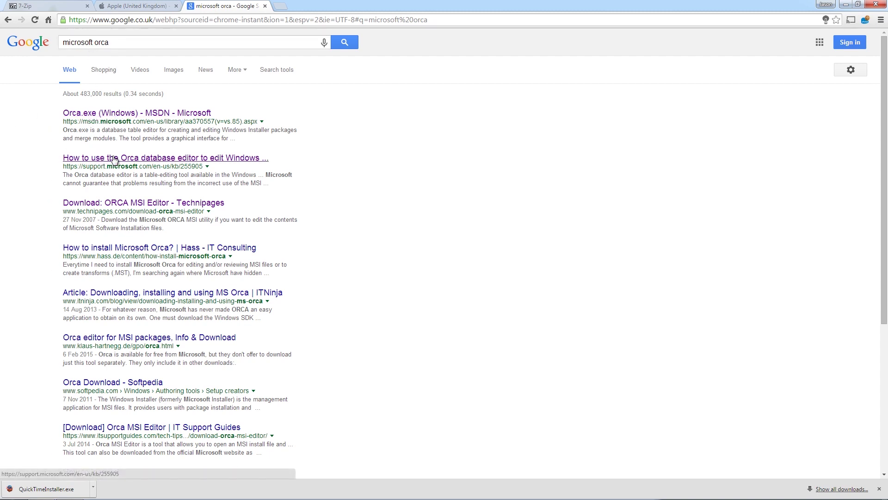
click(118, 114)
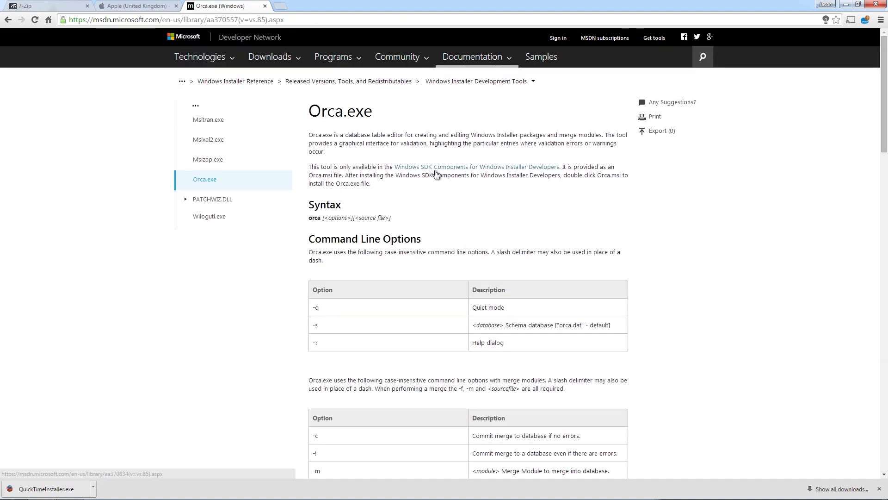
click(452, 168)
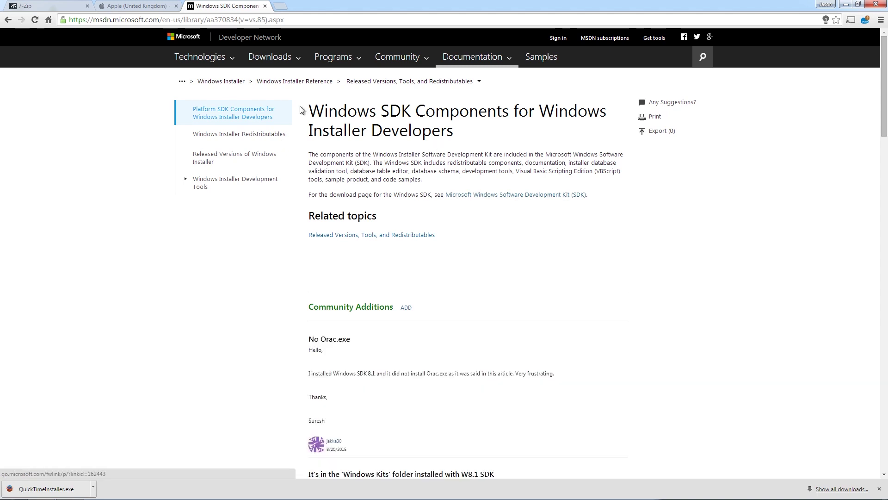
click(490, 197)
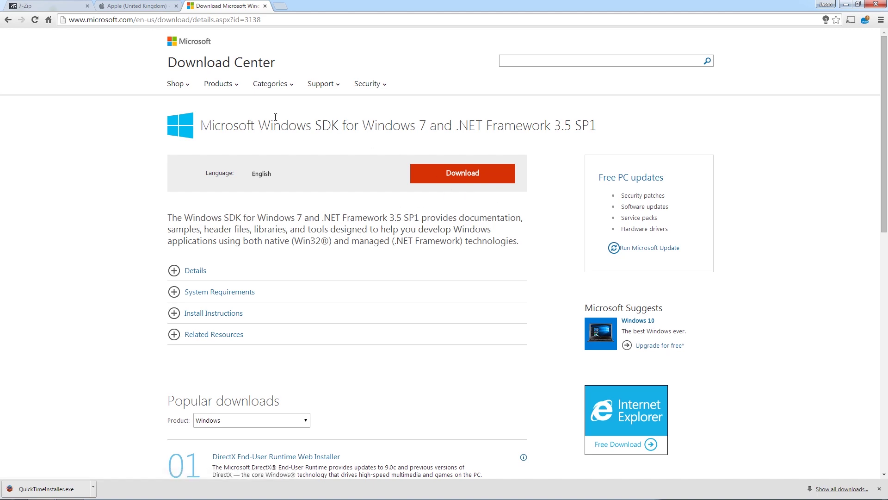
Step: Download the Windows SDK web installer and run it with administrator permission
click(455, 183)
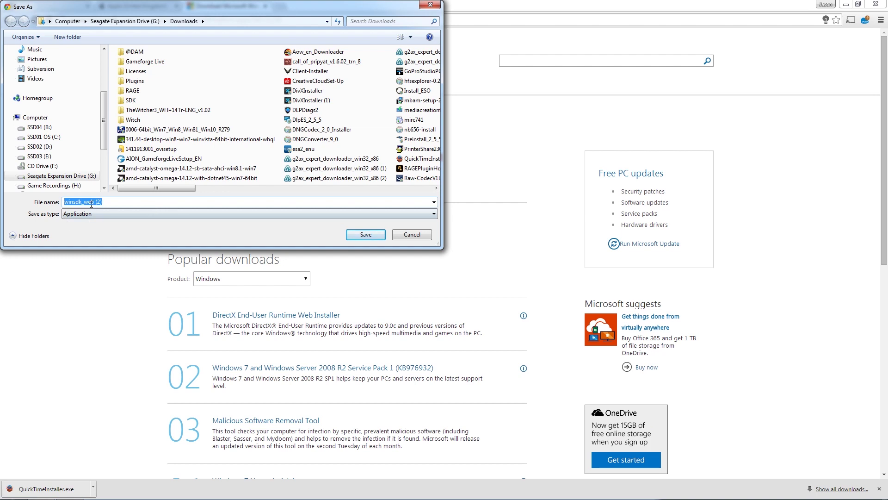
click(352, 235)
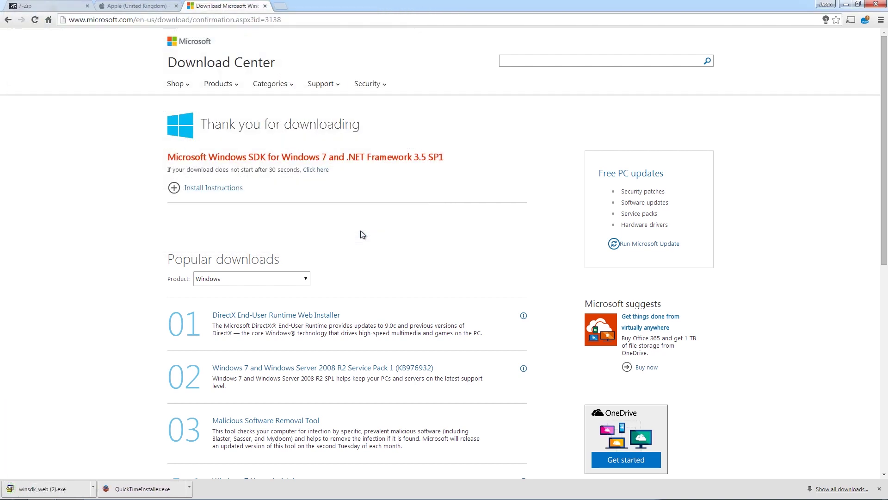
click(63, 489)
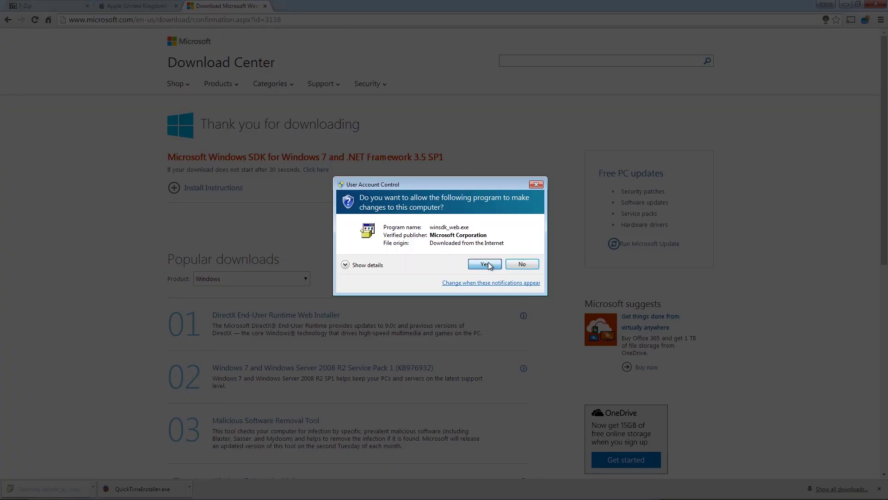
click(488, 262)
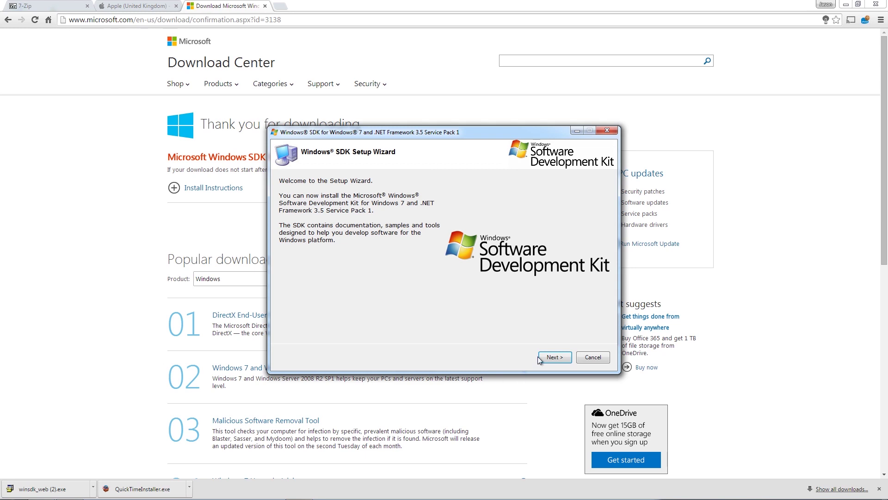
Step: Accept the SDK licence and change the tools and samples install paths to drive B
click(543, 358)
click(418, 320)
click(553, 358)
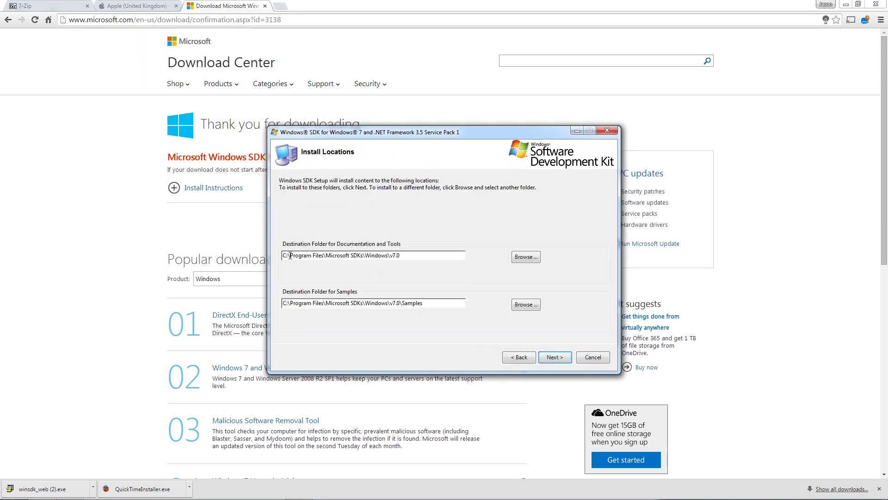
drag(287, 255, 283, 255)
text(B)
drag(286, 302, 279, 308)
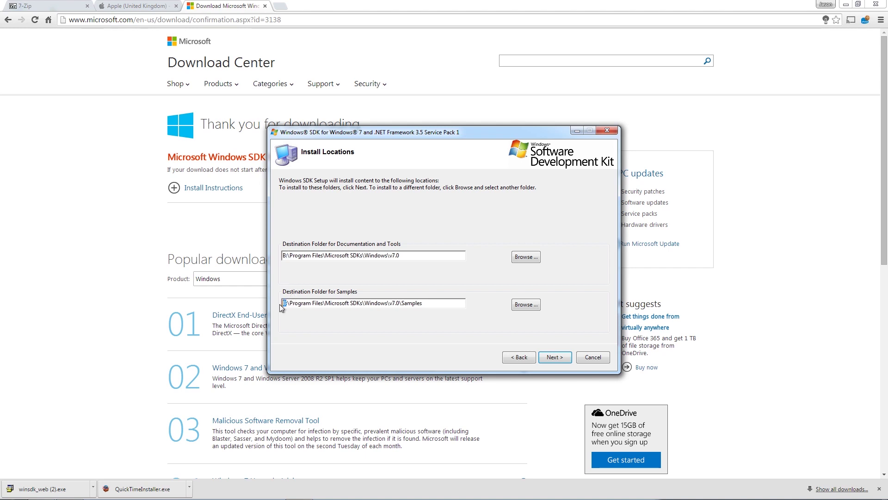
click(539, 359)
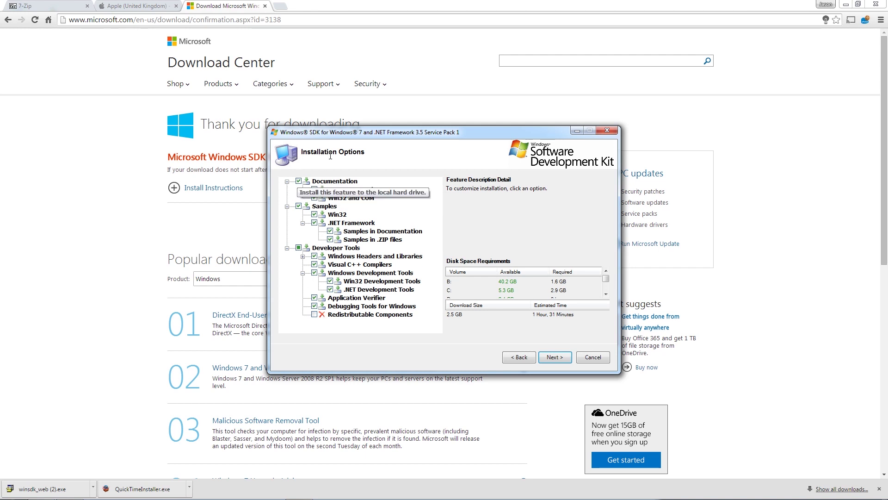
Step: Exclude Documentation, Samples and Developer Tools except Windows Development Tools, then begin installing
click(298, 180)
click(298, 206)
click(298, 247)
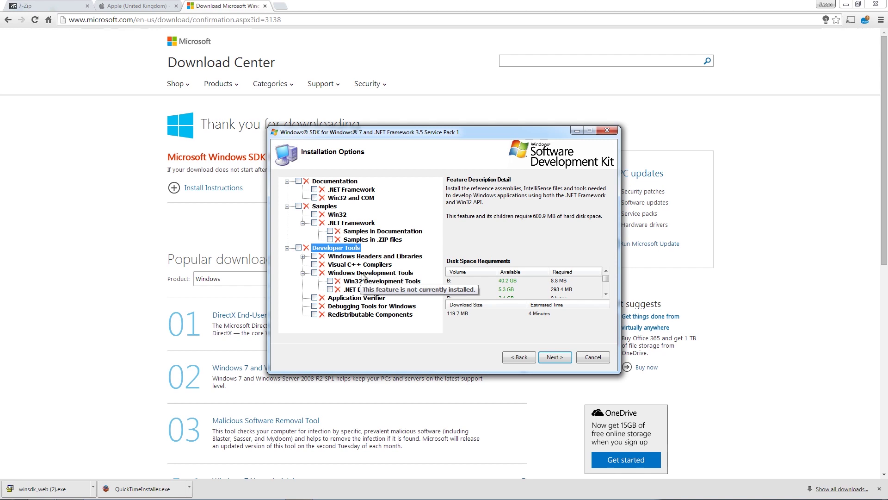
click(315, 273)
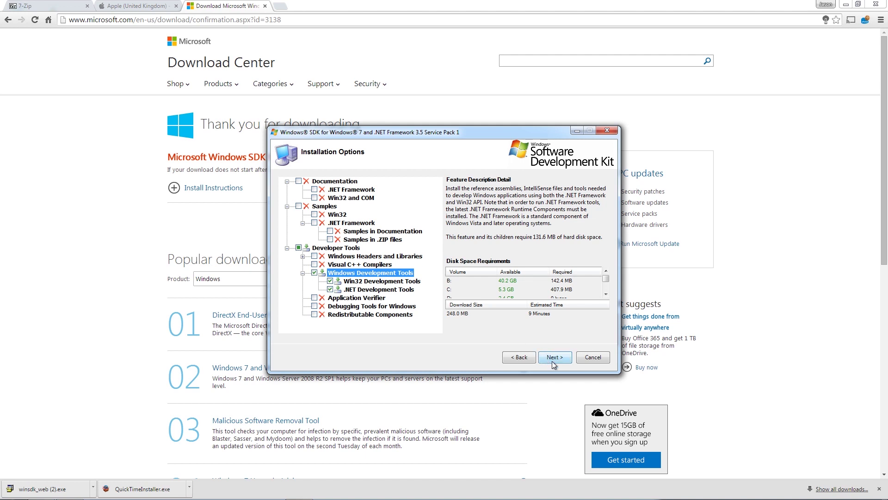
click(551, 361)
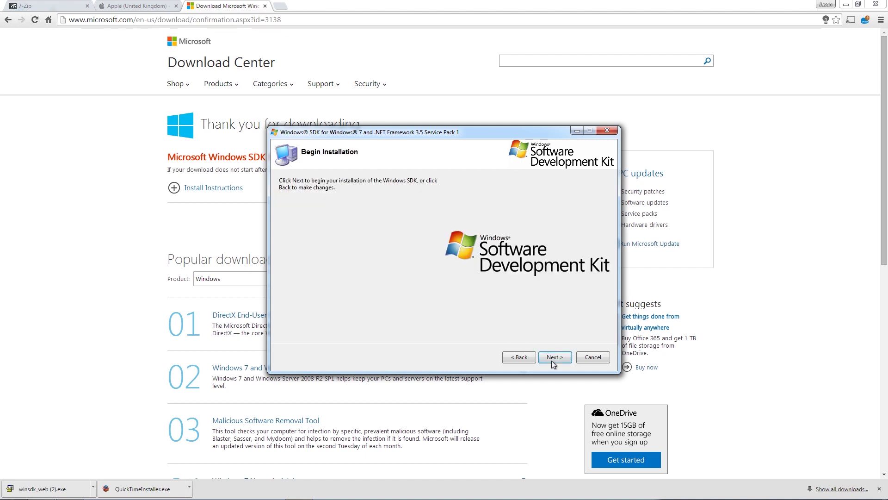
click(552, 359)
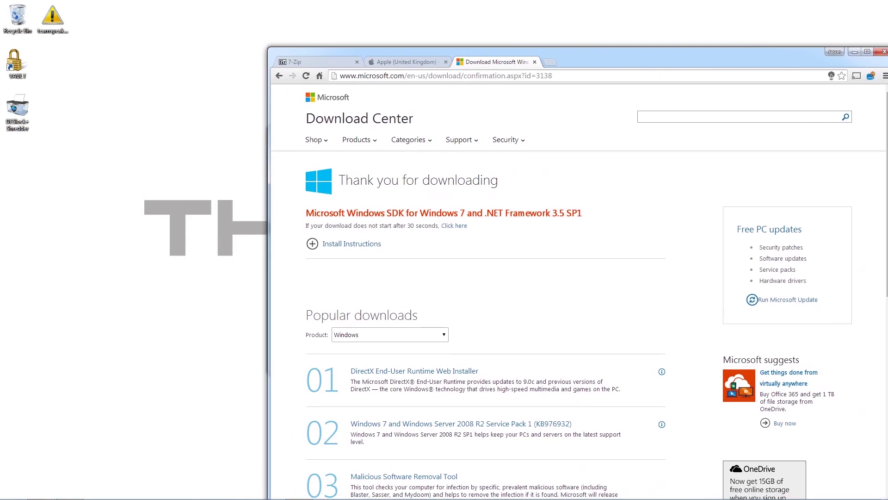
Step: Copy the QuickTime installer and winsdk_web (2).exe onto the desktop and launch the SDK installer
drag(602, 34, 598, 11)
drag(379, 476, 107, 115)
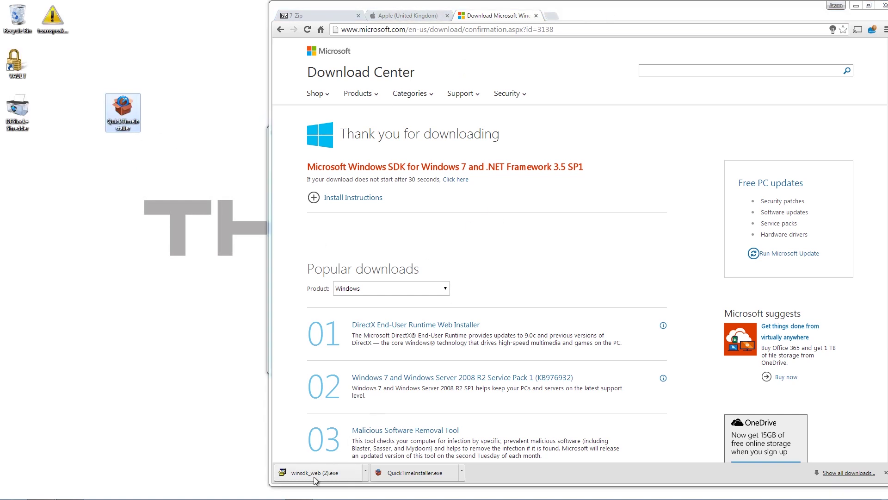
drag(314, 480, 122, 164)
double_click(123, 165)
Step: Check the SDK installation progress, switch Chrome to the 7-Zip tab and minimise it
drag(692, 14, 593, 57)
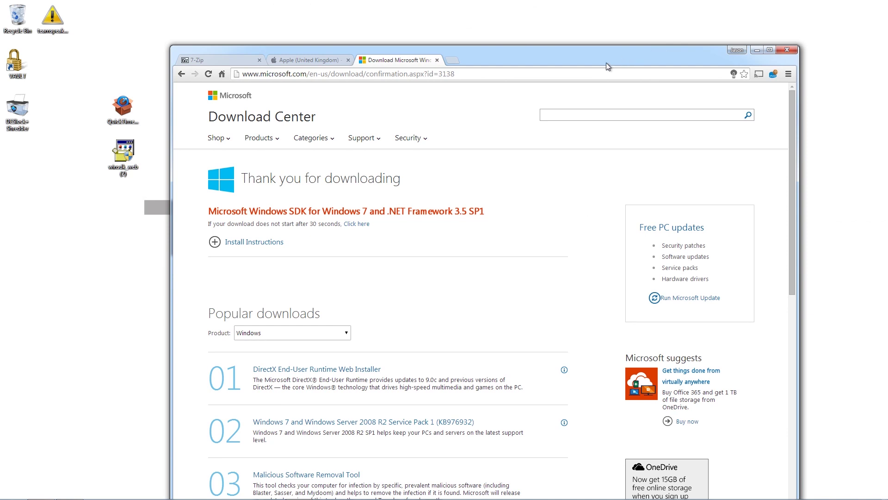
drag(526, 52, 568, 60)
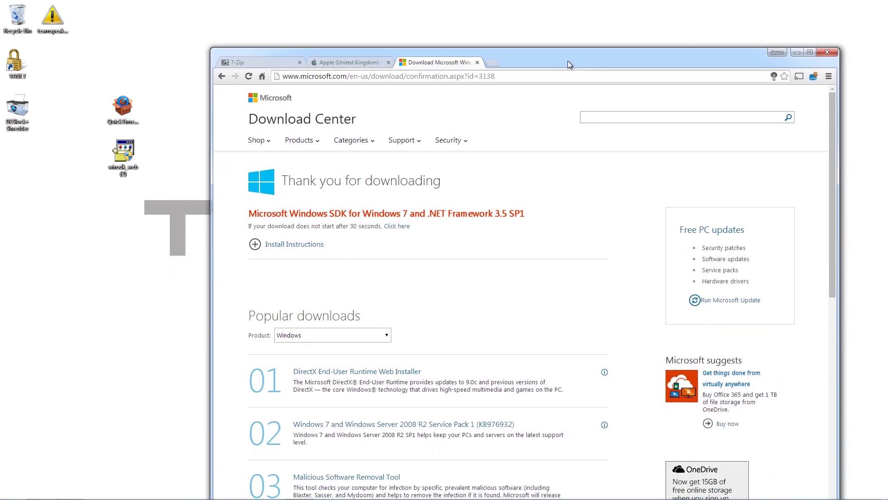
click(258, 62)
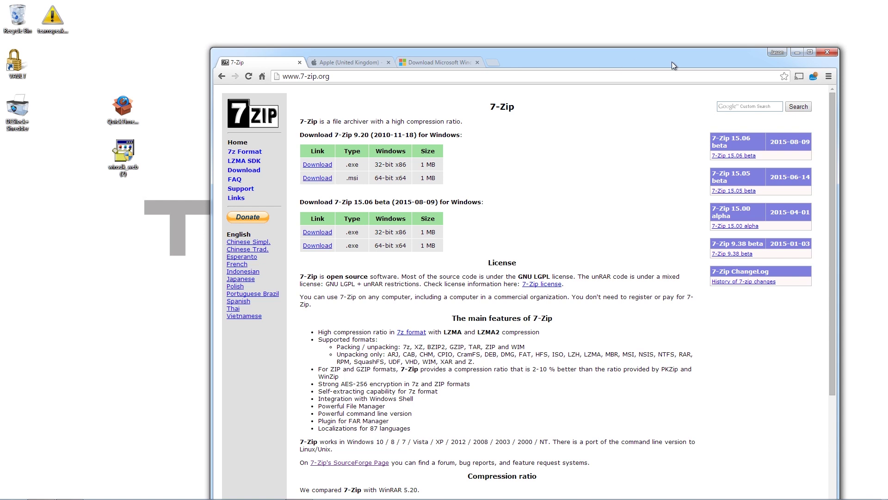
click(798, 52)
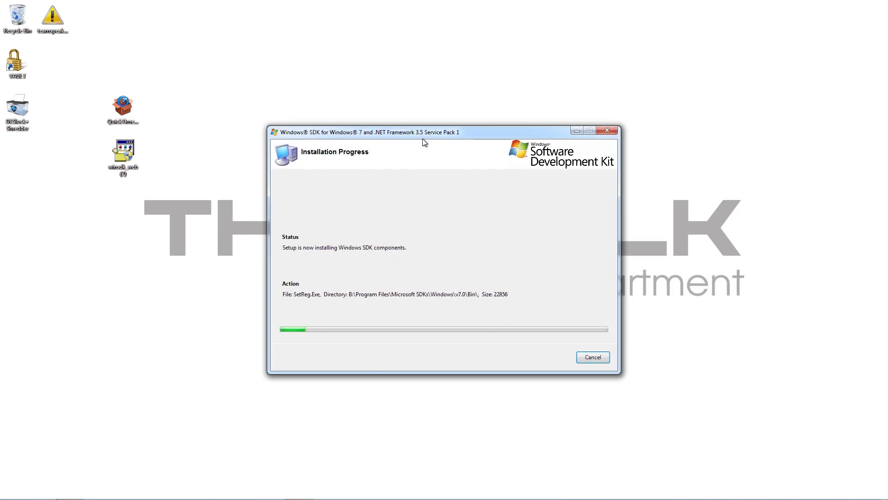
Step: With the SDK installing, expand Microsoft Windows SDK v7.0 under Start's All Programs
drag(420, 134, 334, 65)
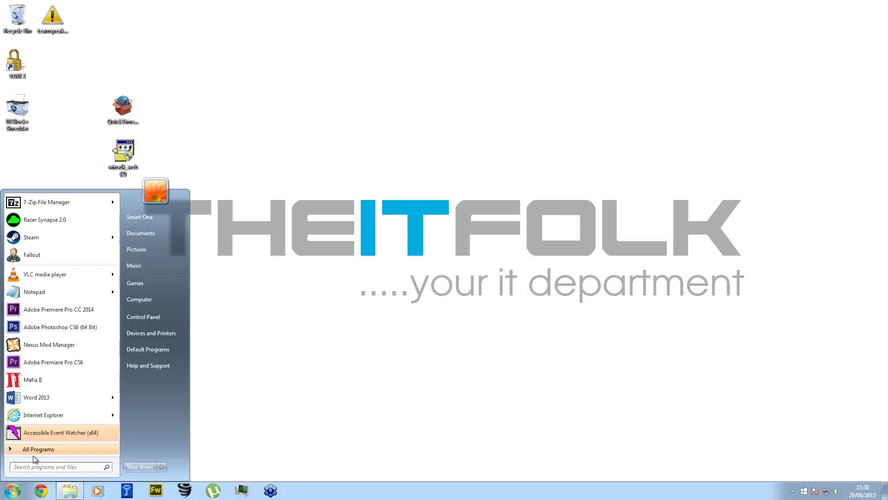
click(40, 448)
scroll(64, 381, down, 7)
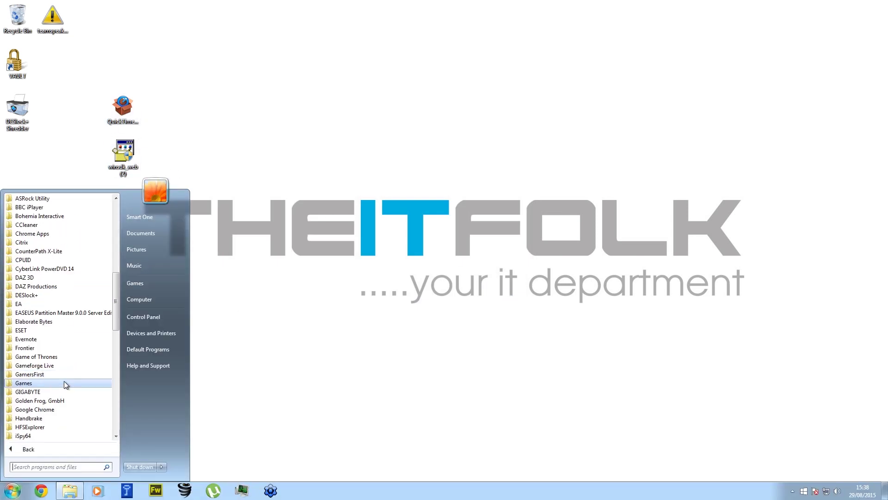
scroll(63, 383, down, 7)
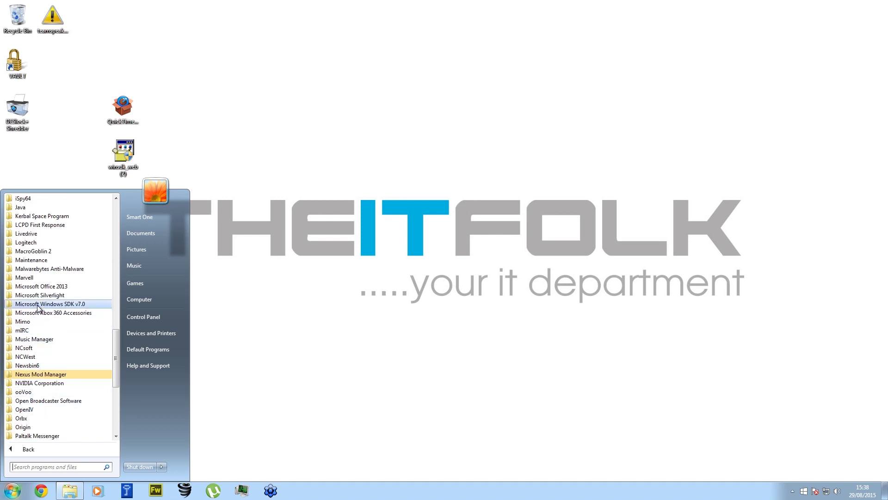
click(38, 305)
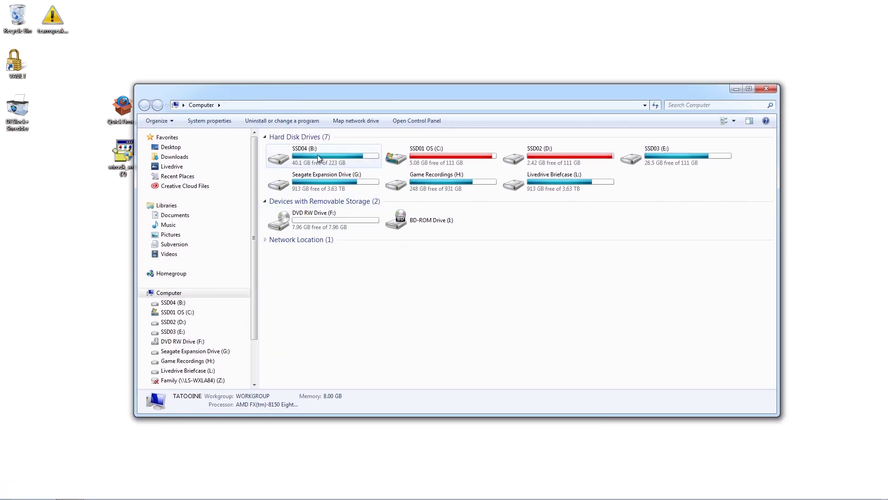
Step: Browse to B:\Program Files\Microsoft SDKs\Windows\v7.0\Bin in Explorer
click(318, 155)
double_click(317, 154)
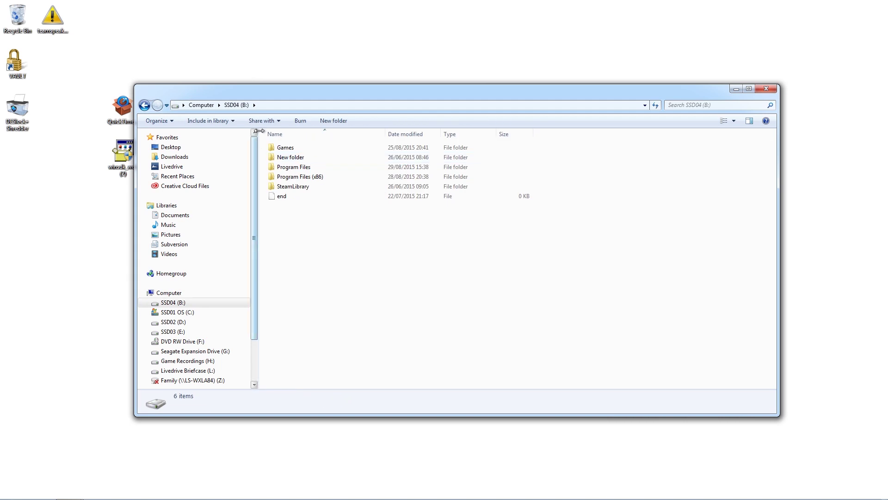
click(275, 170)
double_click(275, 169)
double_click(274, 158)
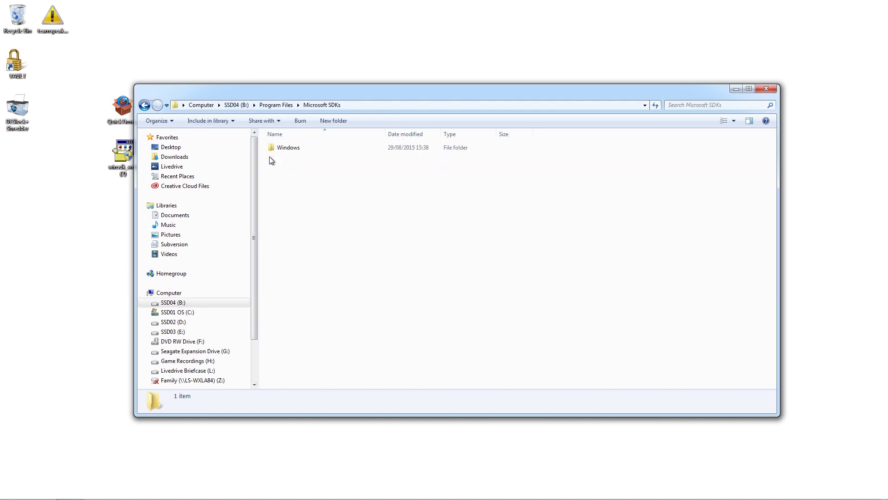
double_click(275, 147)
double_click(275, 148)
double_click(275, 149)
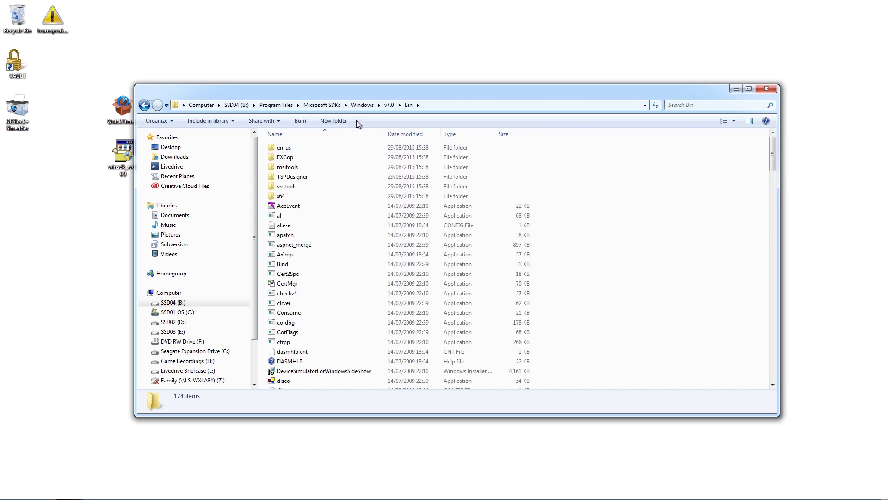
Step: Locate the Orca installer in the Bin folder and copy it onto the desktop
drag(386, 93, 447, 67)
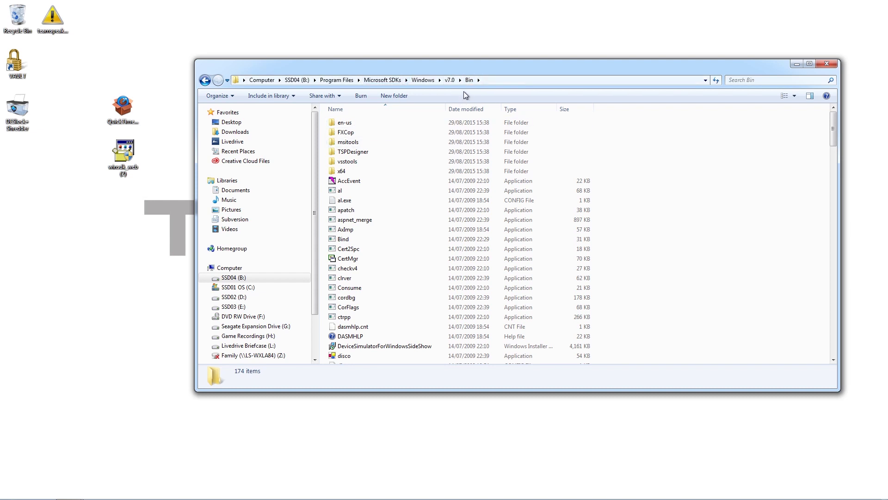
scroll(366, 250, down, 18)
scroll(367, 263, down, 18)
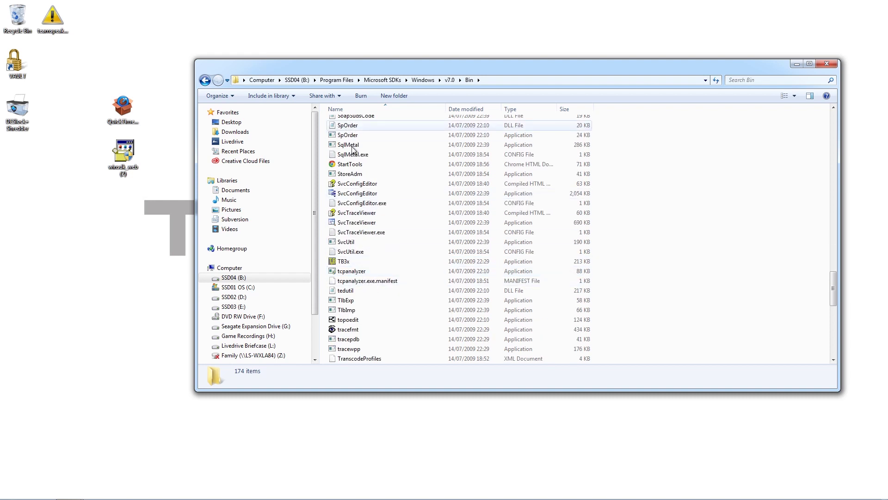
scroll(366, 210, up, 9)
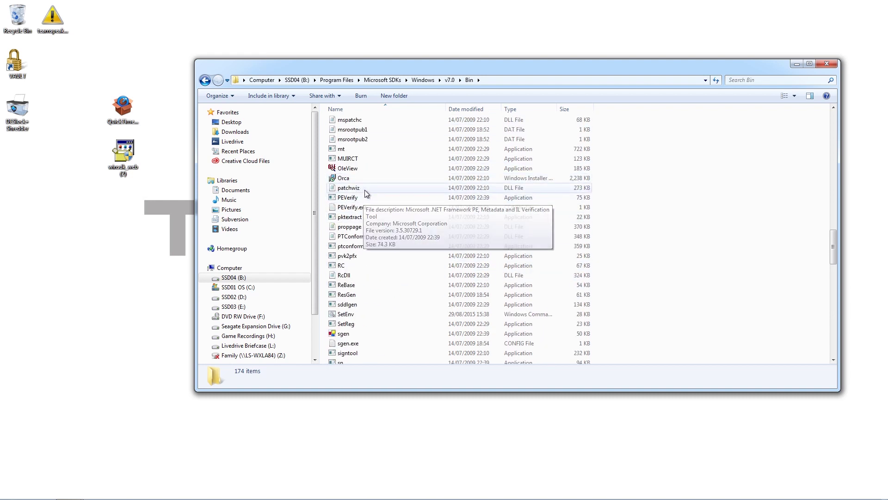
drag(344, 178, 123, 232)
Step: Close Explorer, run the Orca installer, accept the licence and choose Custom setup
click(829, 63)
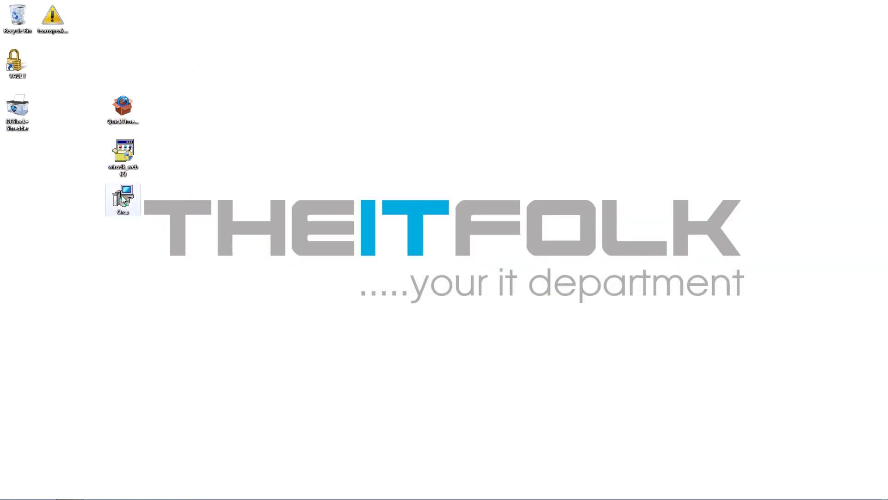
double_click(125, 197)
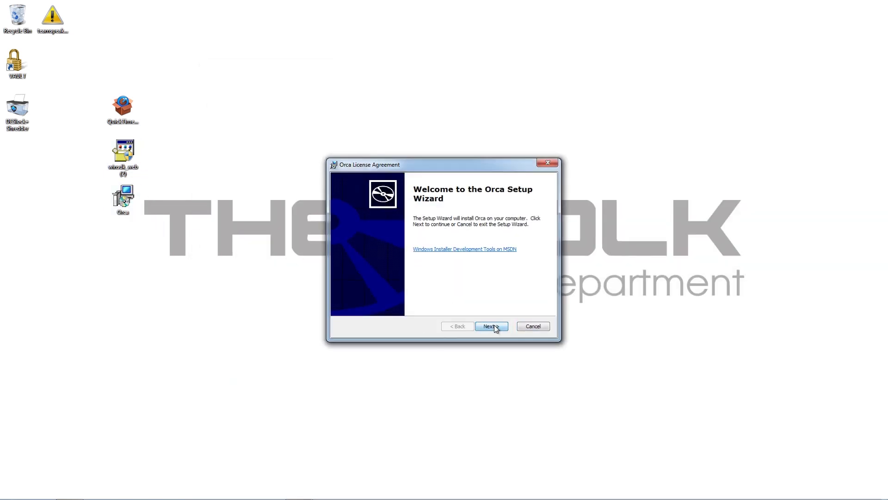
click(494, 325)
click(391, 292)
click(499, 329)
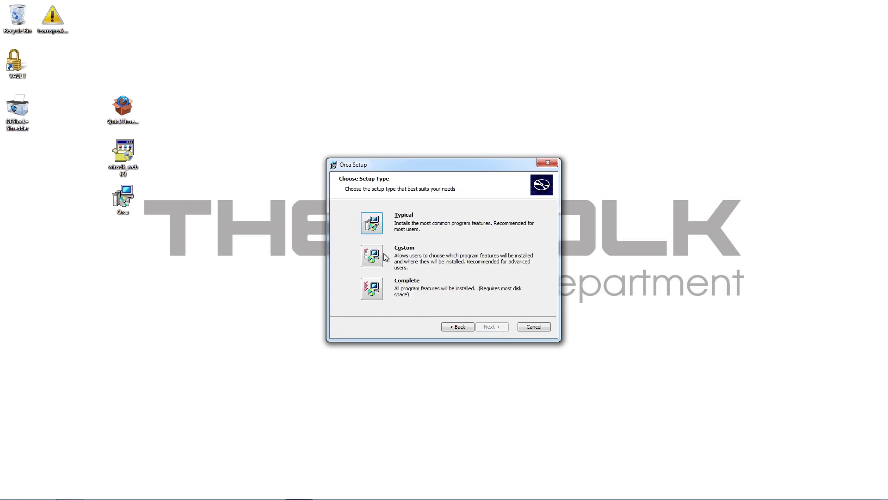
click(373, 255)
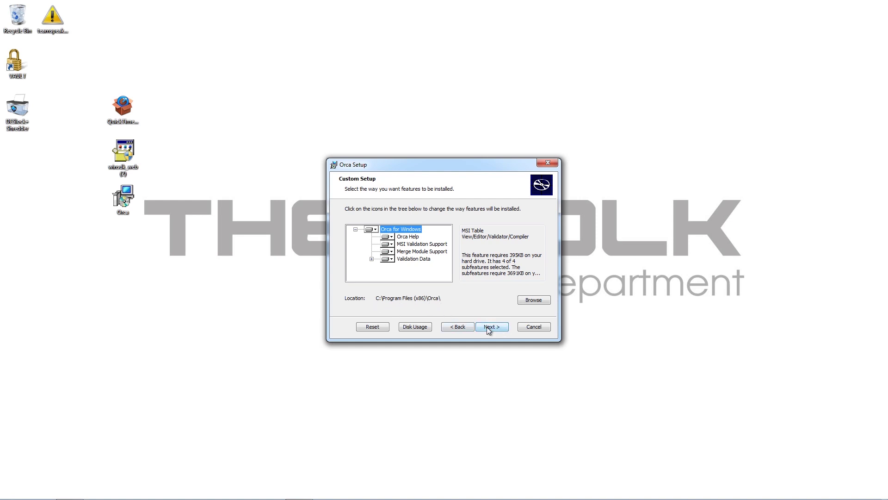
Step: Install Orca to C:\Program Files (x86)\Orca\ with admin permission and launch it on finishing
click(532, 300)
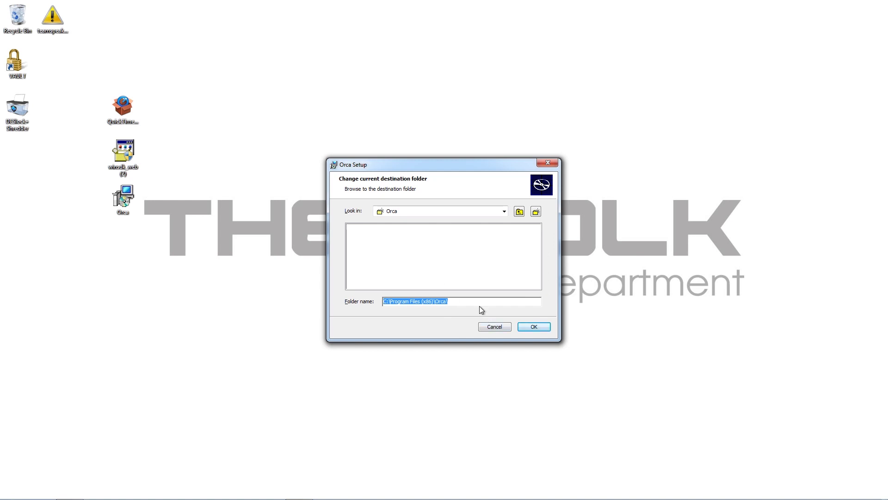
click(532, 326)
click(496, 328)
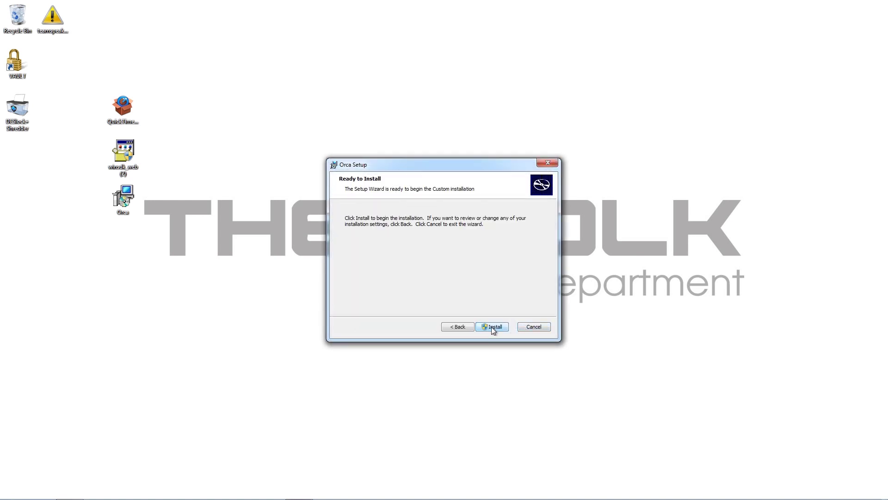
click(491, 326)
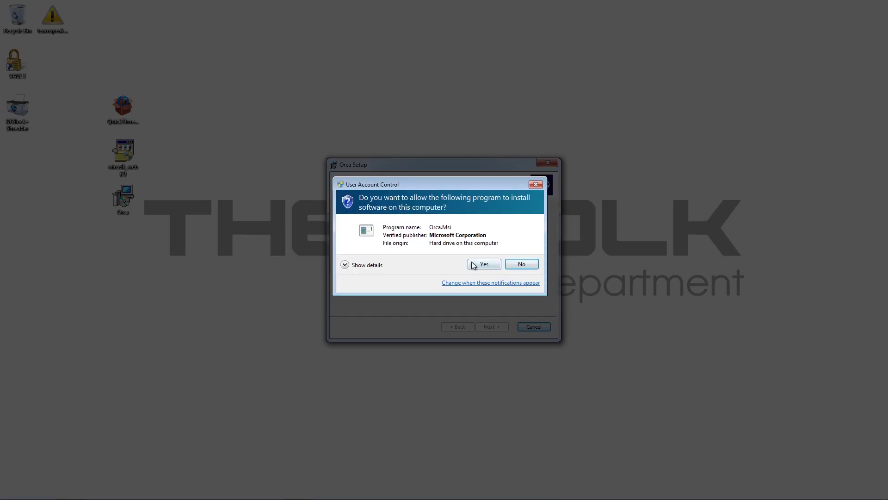
click(473, 263)
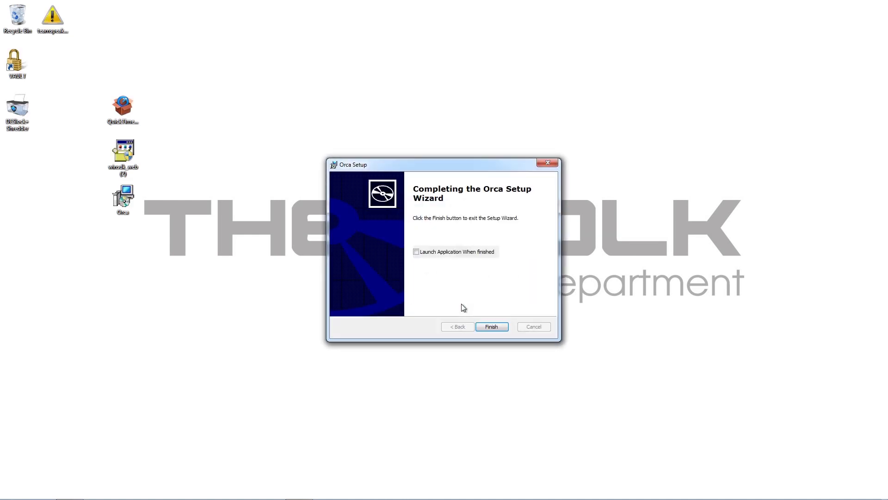
drag(361, 164, 465, 80)
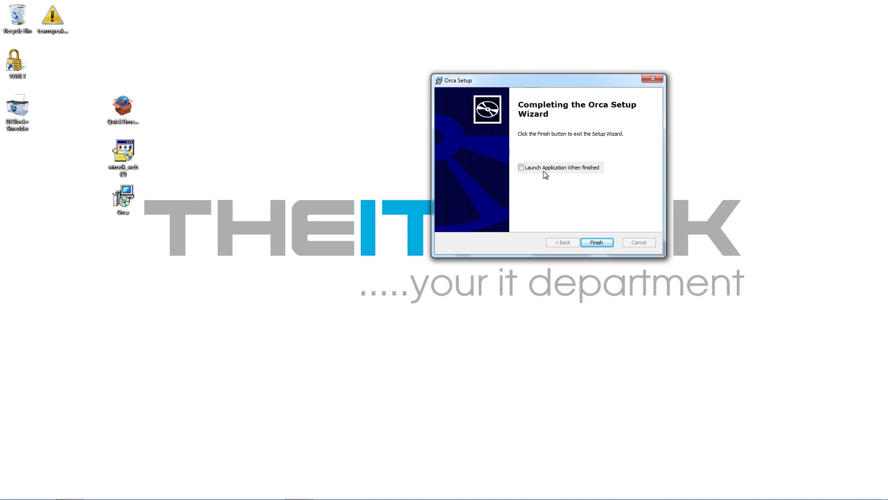
click(524, 168)
click(593, 243)
Step: Move Orca to the right, dismiss the QuickTime icon's context menu, and open the Start menu
drag(215, 59, 422, 52)
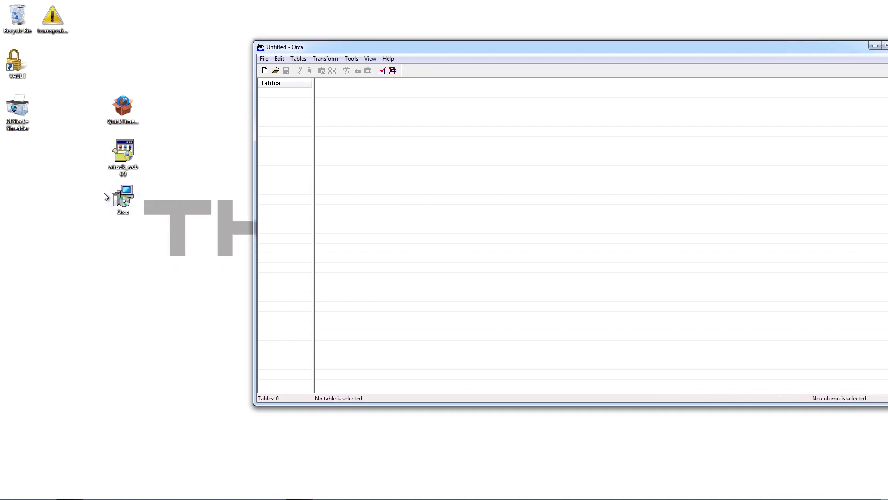
right_click(125, 111)
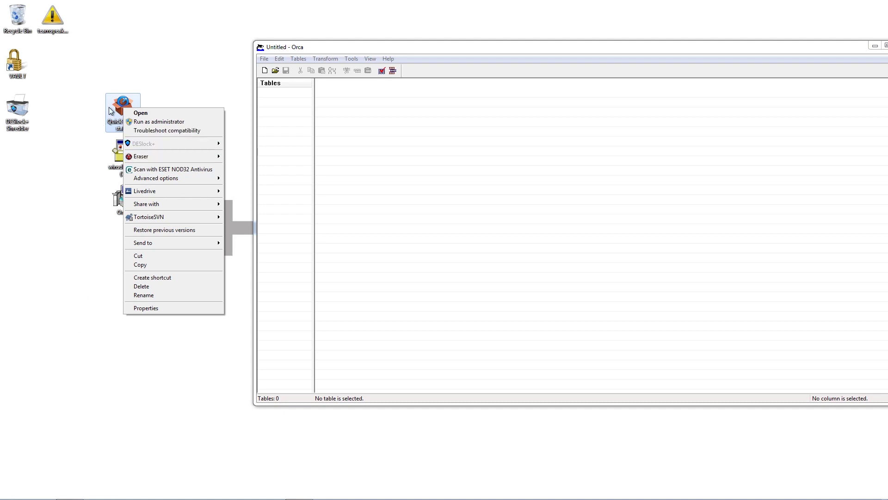
click(65, 143)
click(12, 490)
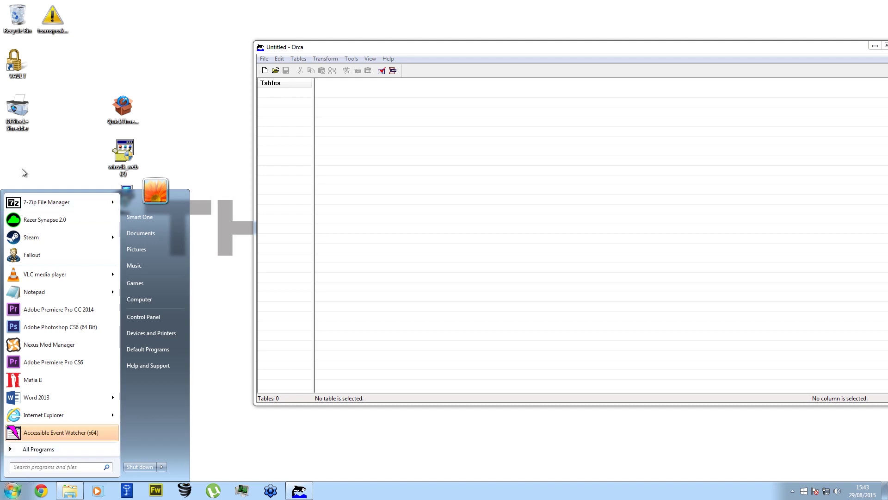
Step: Launch 7-Zip from Start, extract QuickTimeInstaller.exe into a Desktop QuickTimeInstaller folder, and close 7-Zip
mouse_move(28, 203)
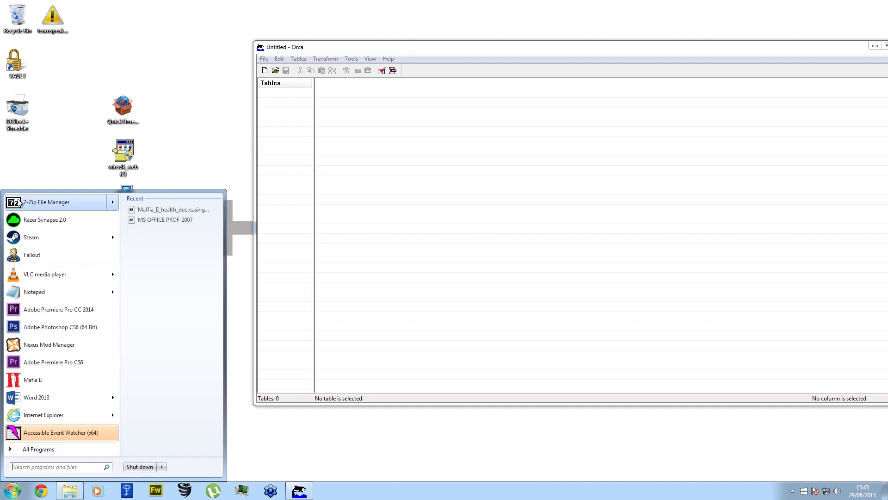
click(18, 203)
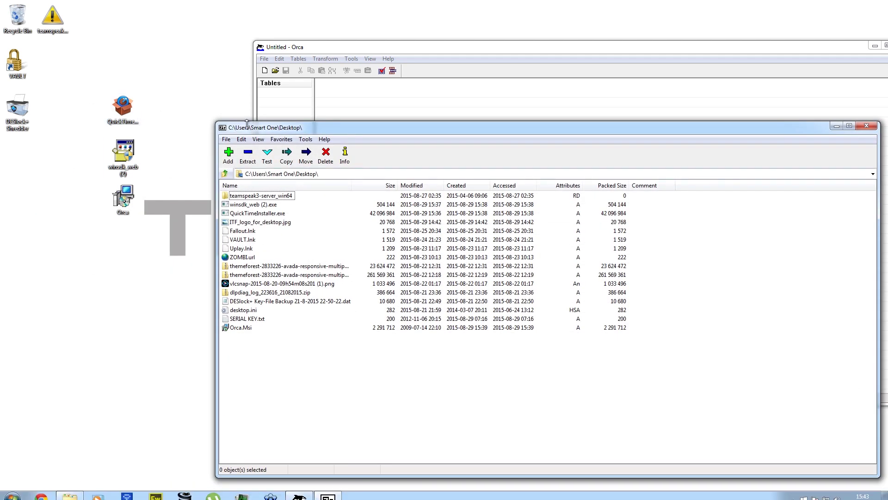
drag(250, 132, 258, 93)
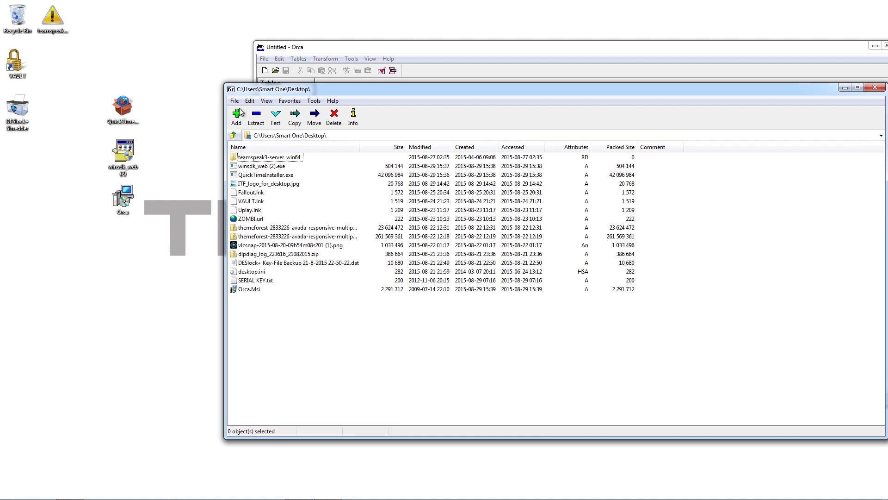
click(246, 178)
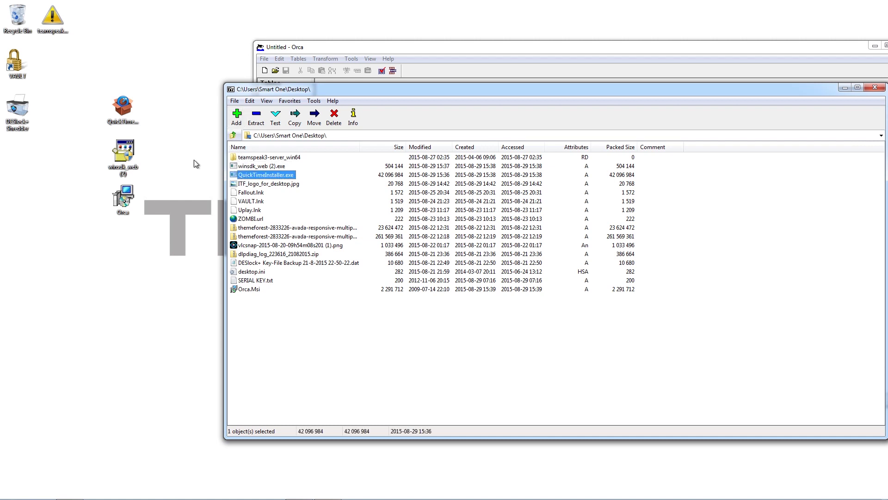
click(262, 121)
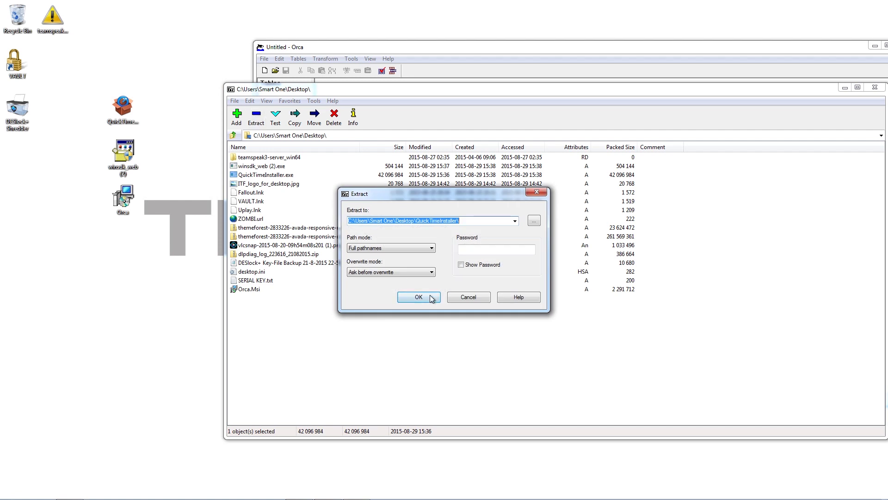
click(428, 299)
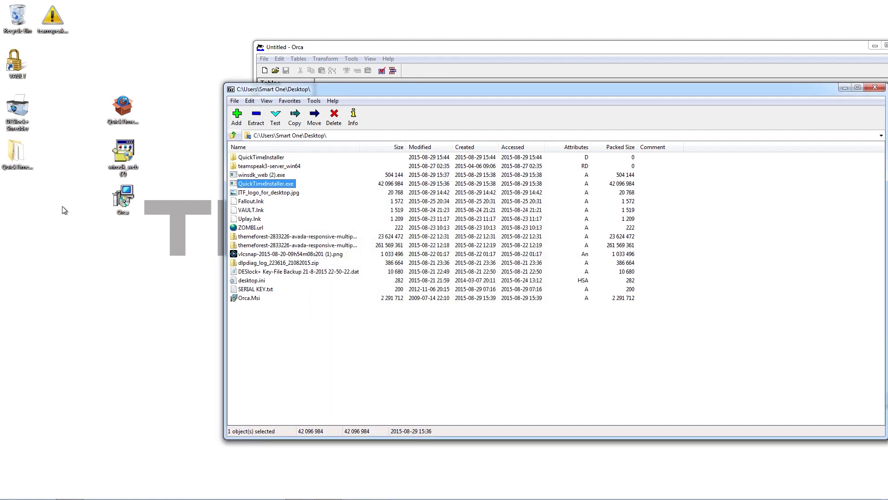
click(875, 89)
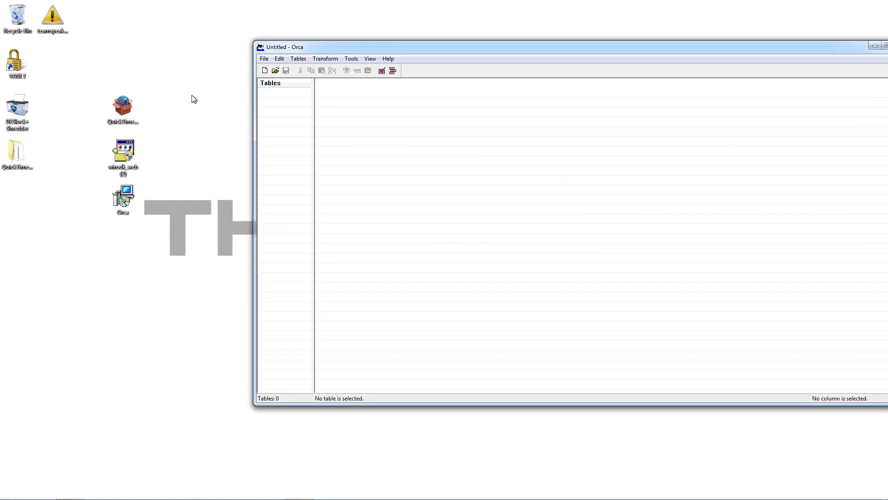
Step: Drag QuickTime.msi from the extracted QuickTimeInstaller folder onto the desktop
double_click(16, 152)
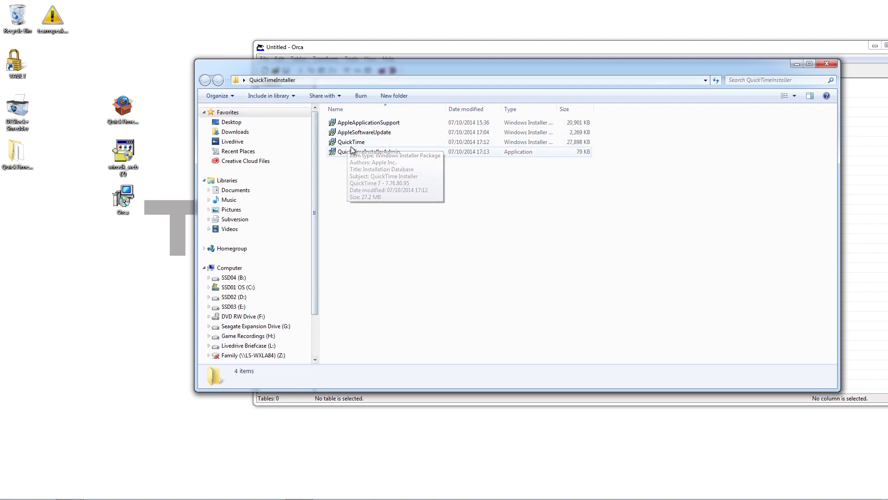
click(361, 144)
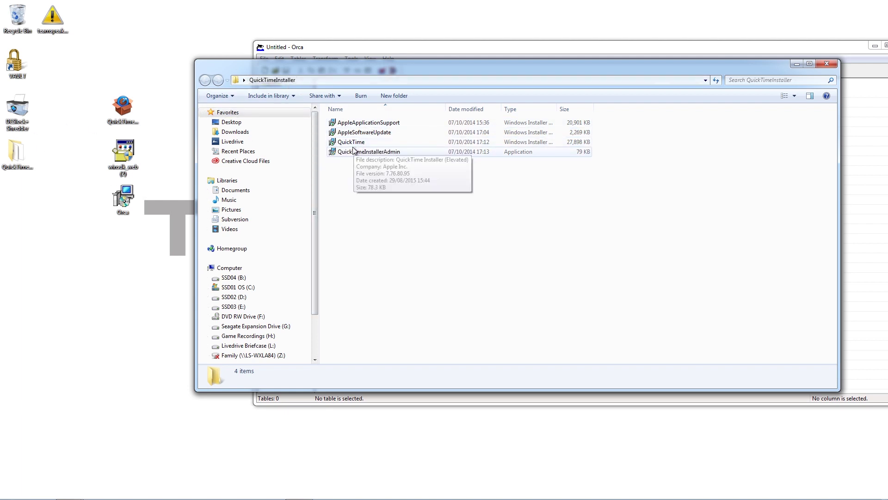
drag(352, 143, 22, 203)
Step: Close the folder window and load QuickTime.msi from the desktop into Orca, listing its 51 tables
click(827, 65)
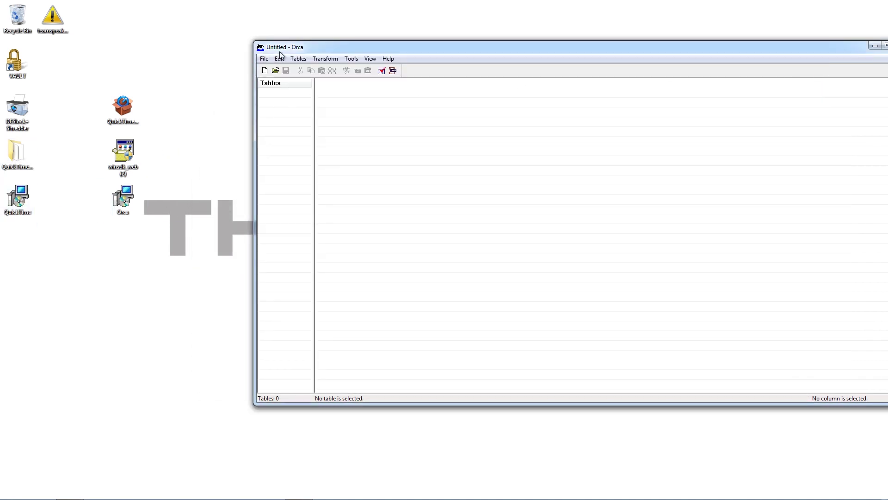
drag(281, 52, 256, 46)
click(239, 52)
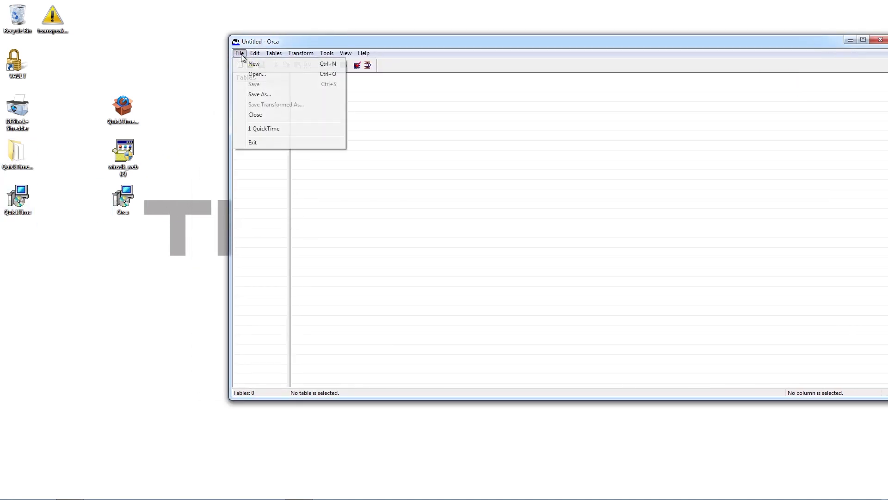
click(262, 75)
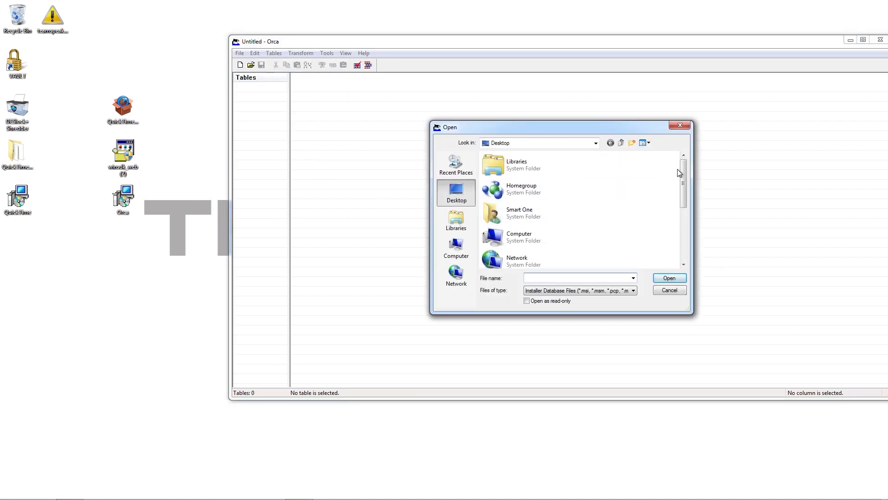
drag(684, 200, 682, 253)
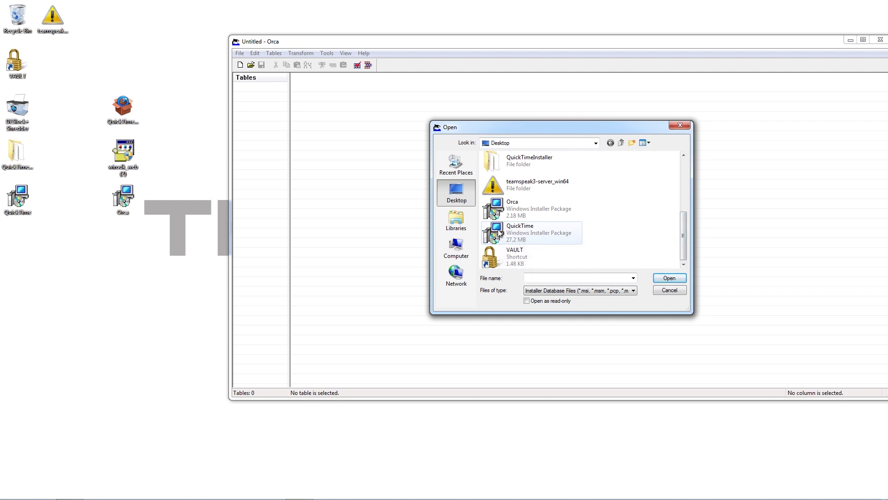
double_click(497, 231)
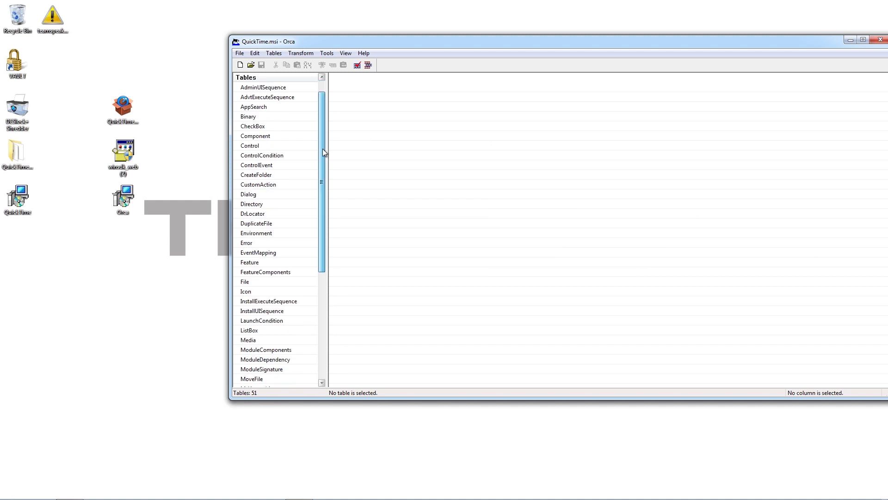
Step: Drop the LaunchCondition table from QuickTime.msi, leaving 50 tables
drag(325, 162, 337, 210)
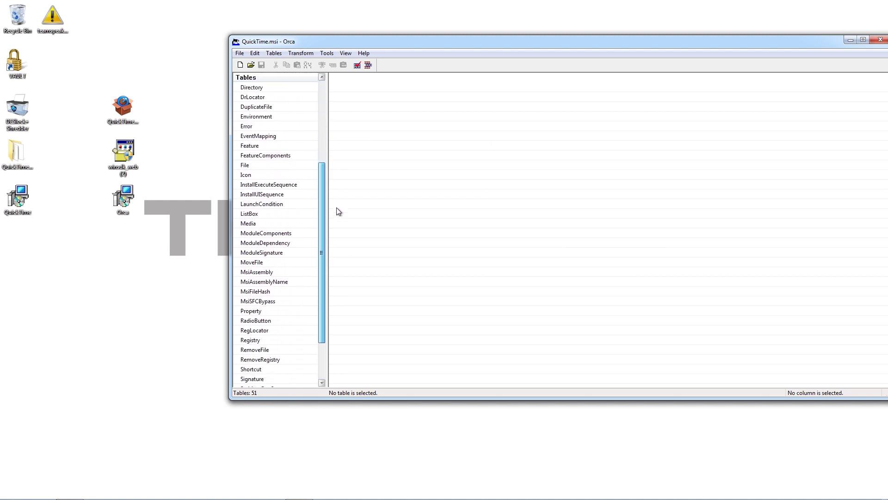
click(273, 205)
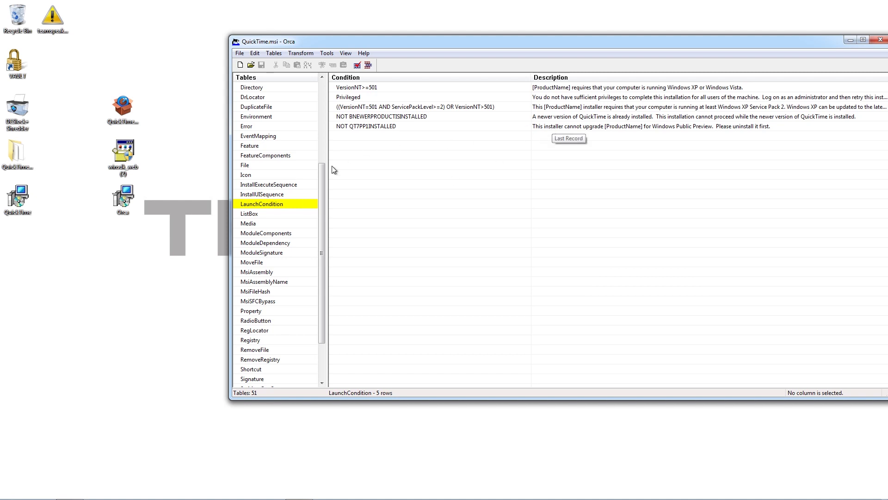
right_click(246, 206)
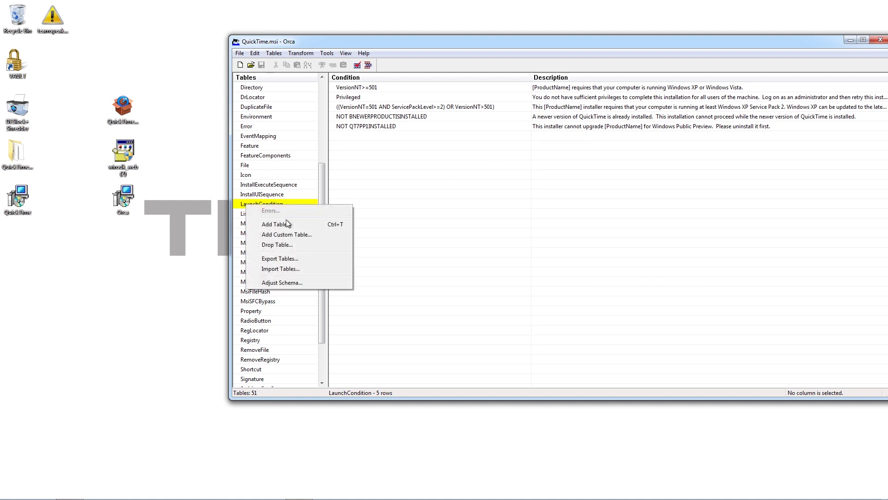
click(277, 245)
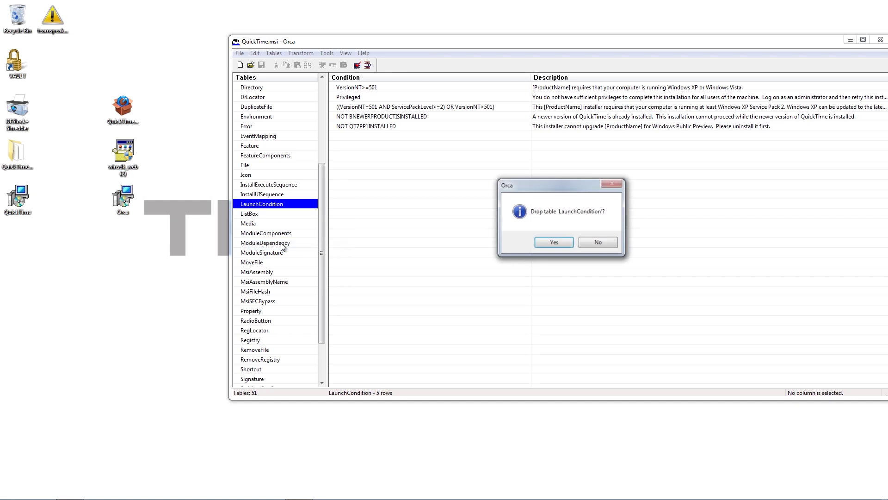
click(555, 243)
Step: Close Orca and save the changes to QuickTime.msi
drag(446, 44, 348, 49)
click(783, 45)
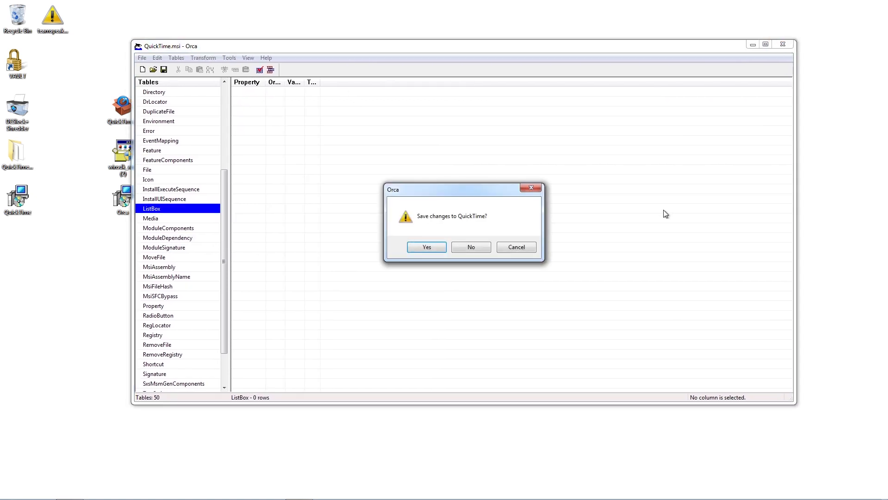
click(427, 247)
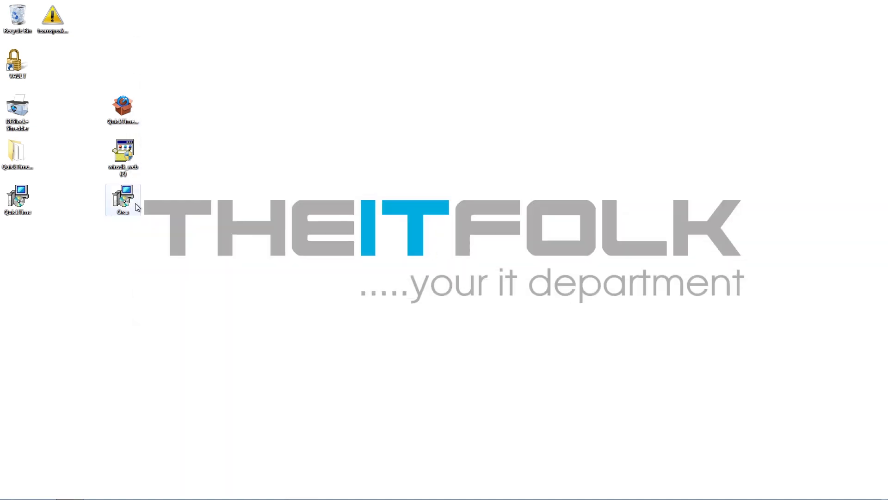